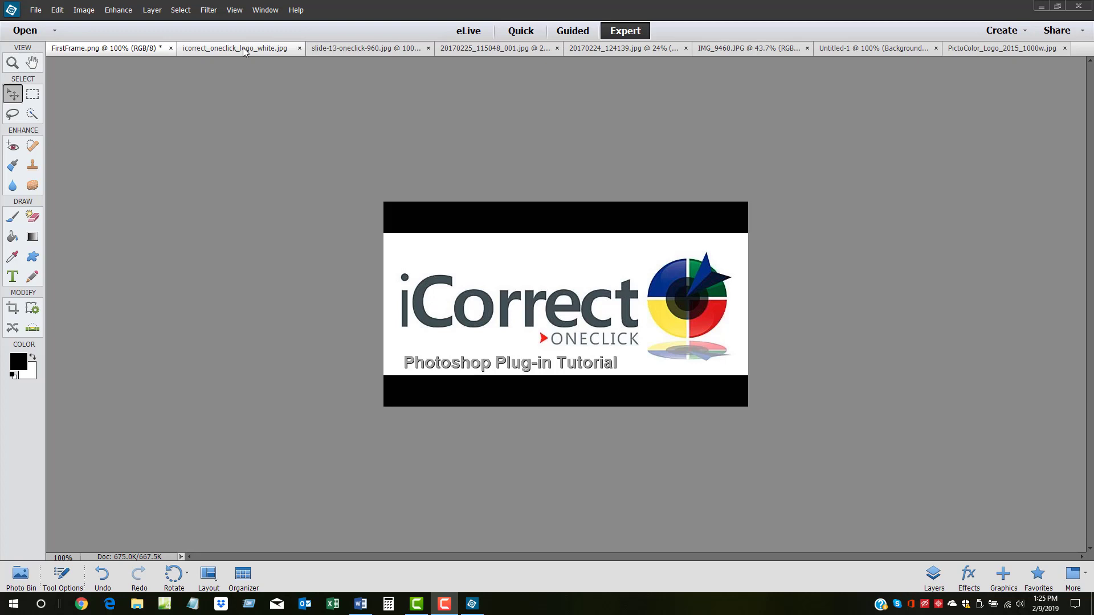
# View the icorrect_oneclick_logo_white.jpg logo, then the slide-13-oneclick-960.jpg banner document.
pyautogui.click(244, 49)
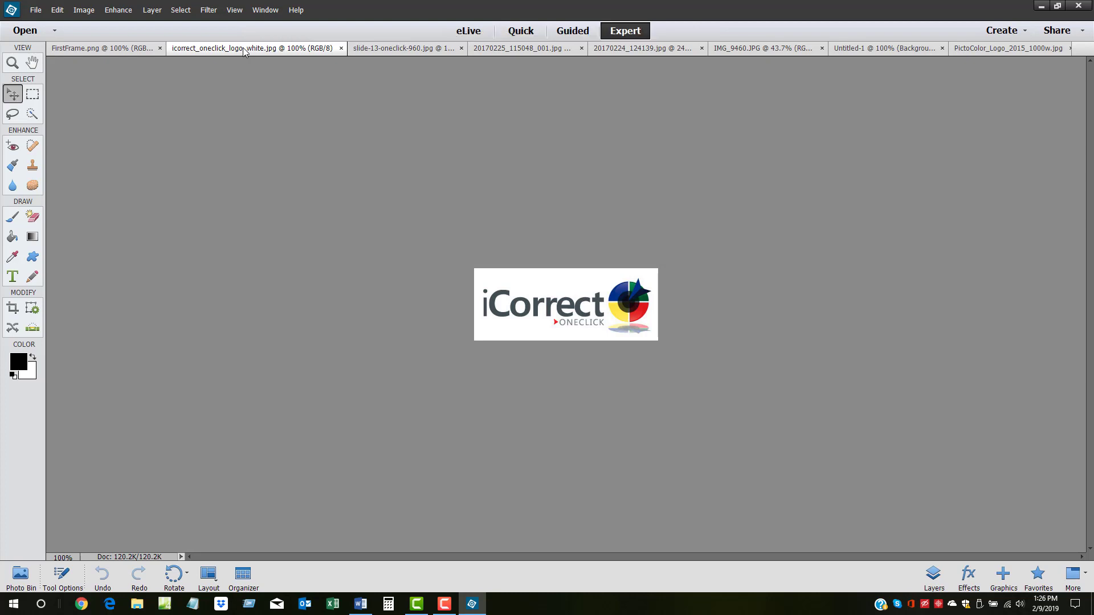
pyautogui.click(378, 48)
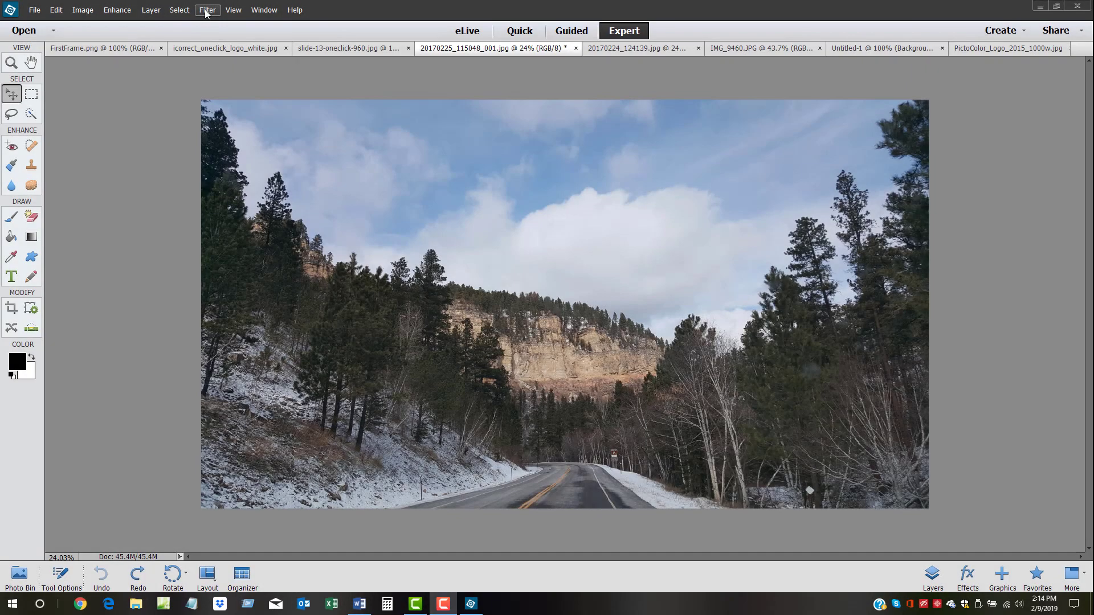
# Launch iCorrect OneClick 2.0 from Filter > PictoColor on the road photo, using the largest window.
pyautogui.click(207, 10)
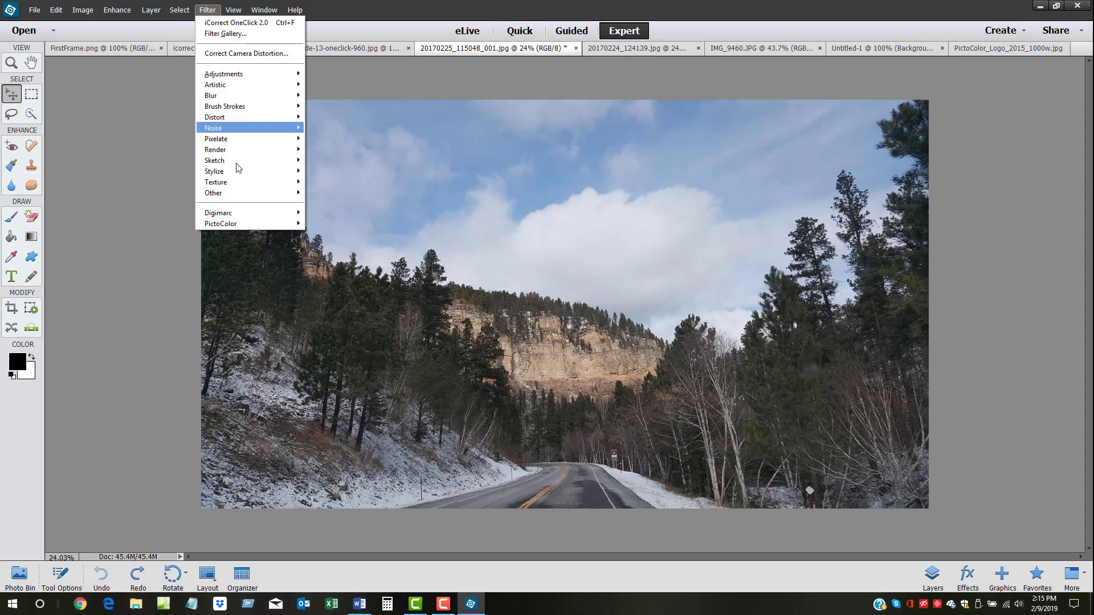
pyautogui.moveTo(284, 226)
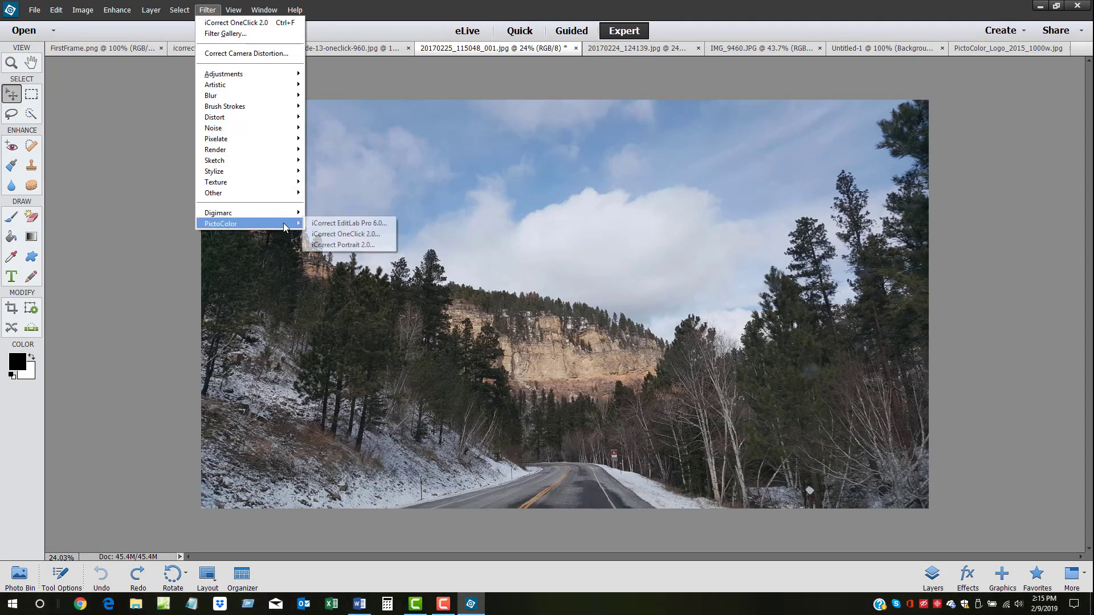
pyautogui.click(349, 235)
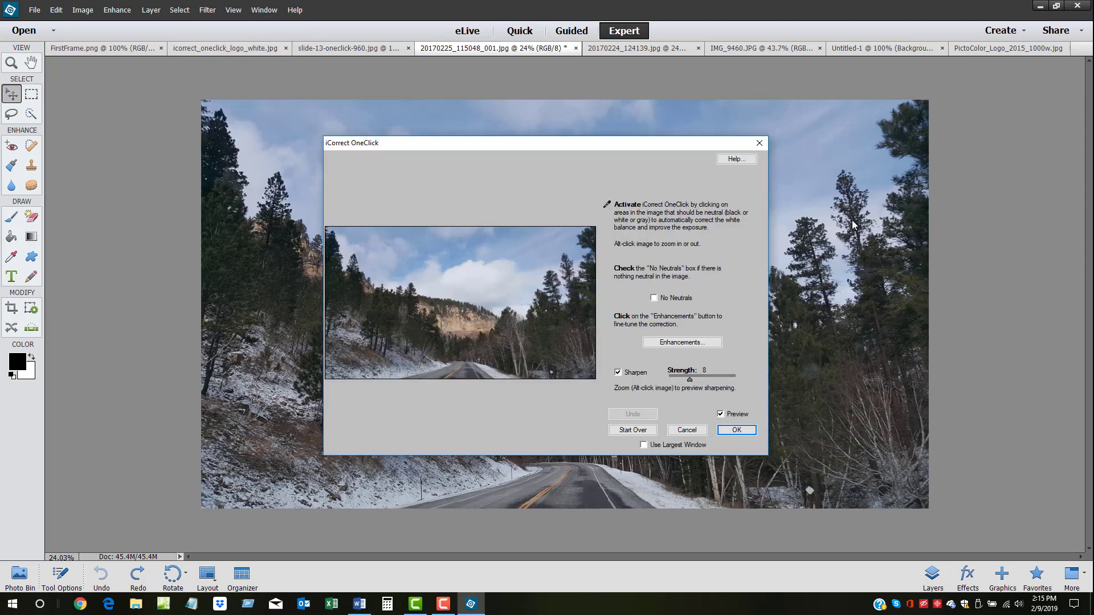
pyautogui.click(644, 445)
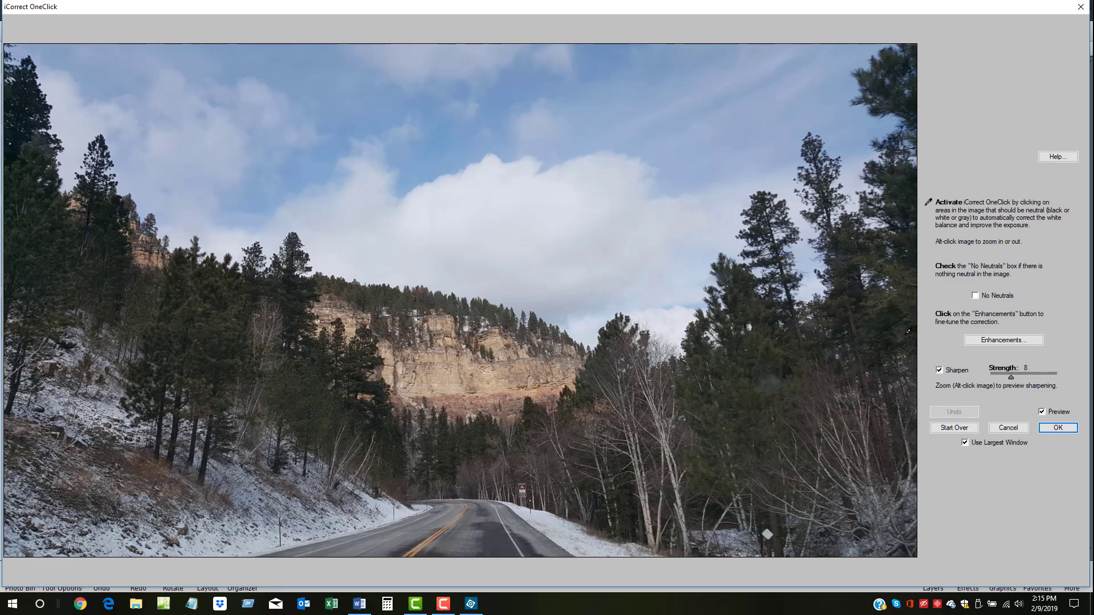
# Check the plug-in help, then set the cloud as the neutral white point.
pyautogui.click(1053, 156)
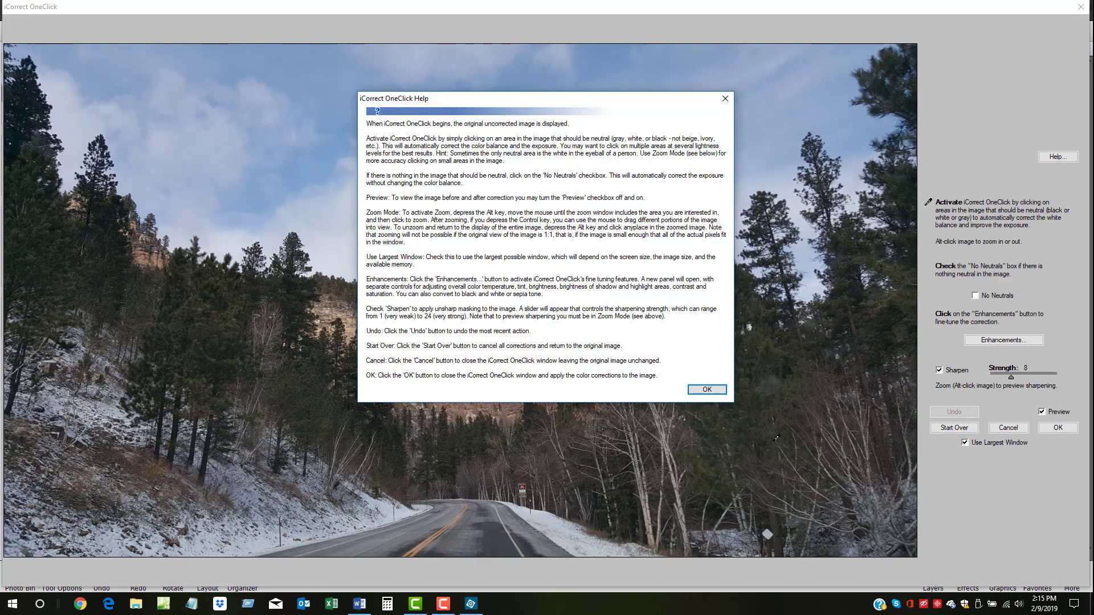
pyautogui.click(701, 391)
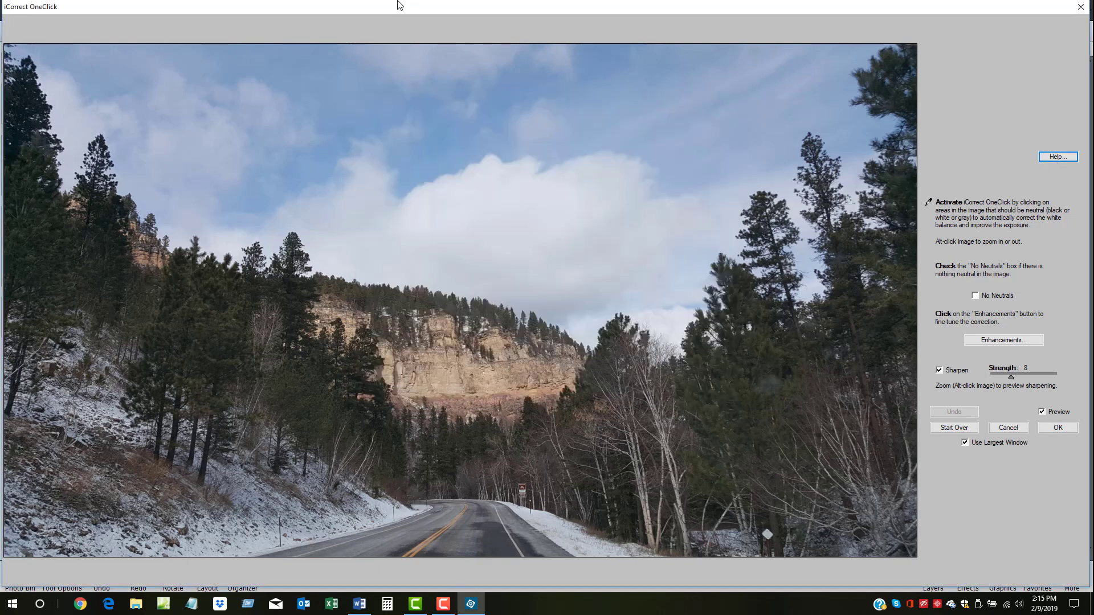
pyautogui.click(525, 258)
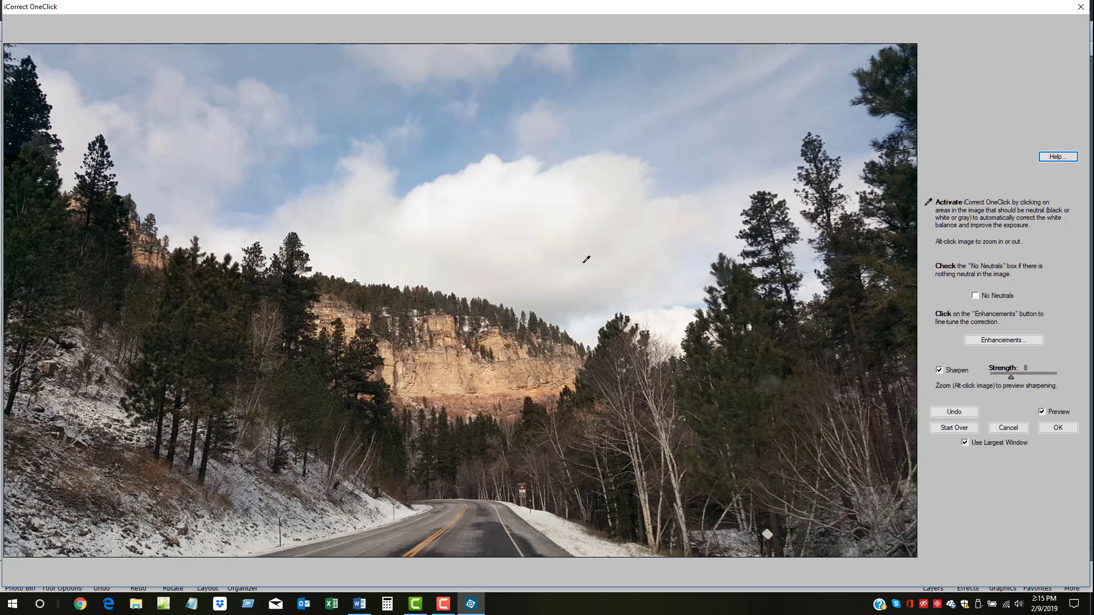
# Try the cliff as a neutral point, undo its bluish cast, and compare against the original.
pyautogui.click(453, 362)
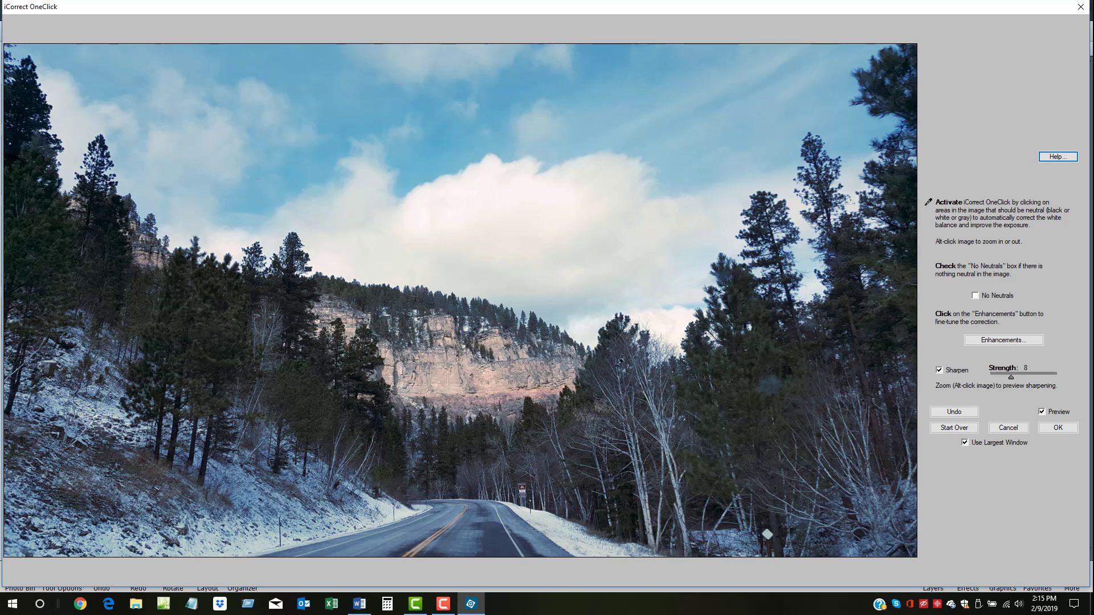
pyautogui.click(955, 412)
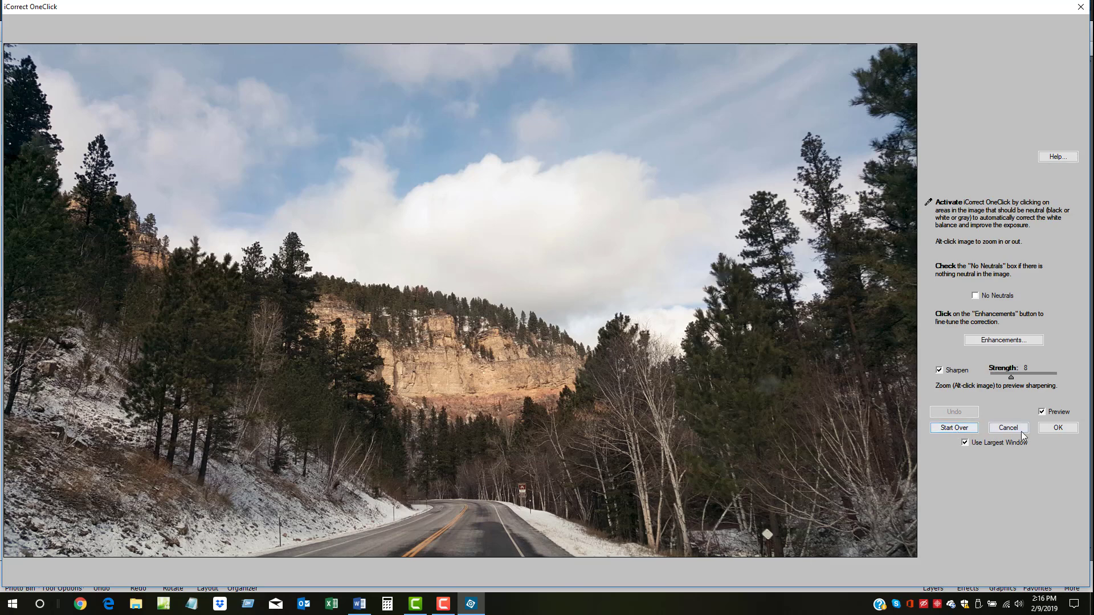
pyautogui.click(1043, 411)
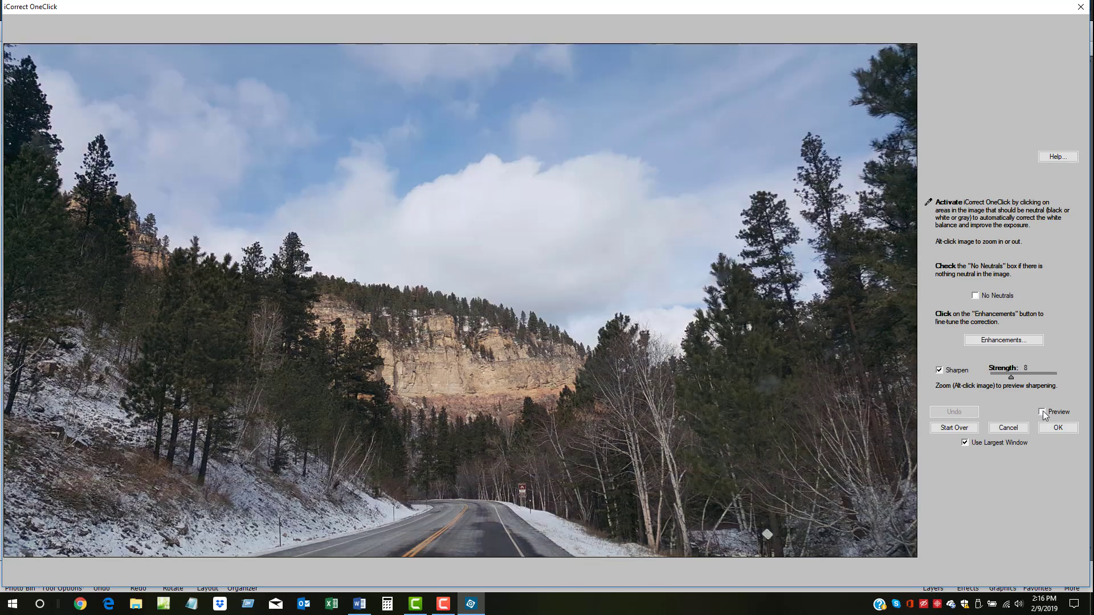
pyautogui.click(1043, 411)
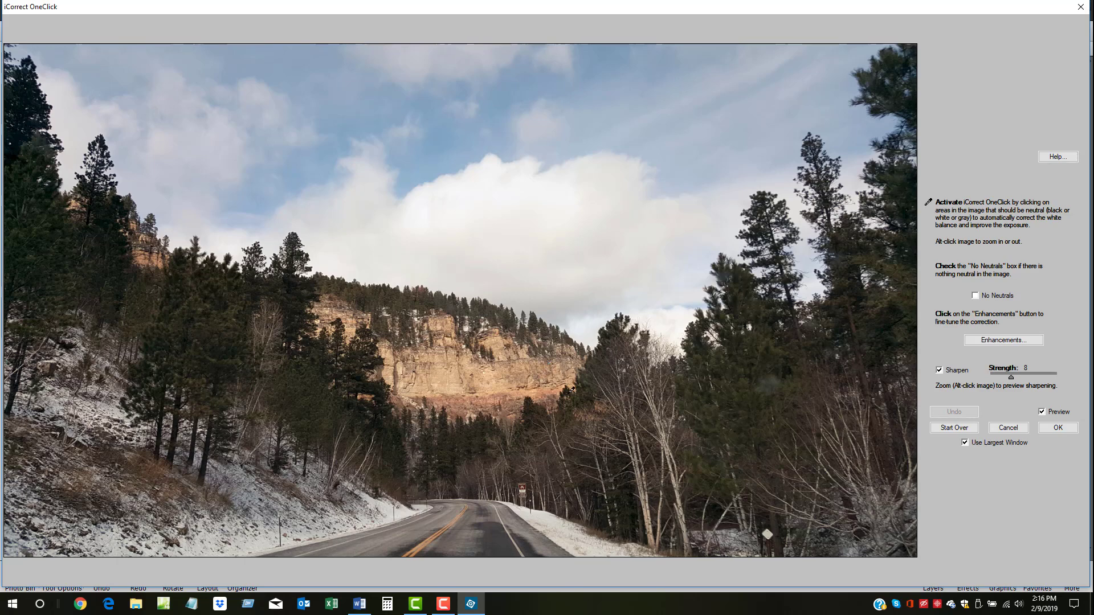
pyautogui.press('alt')
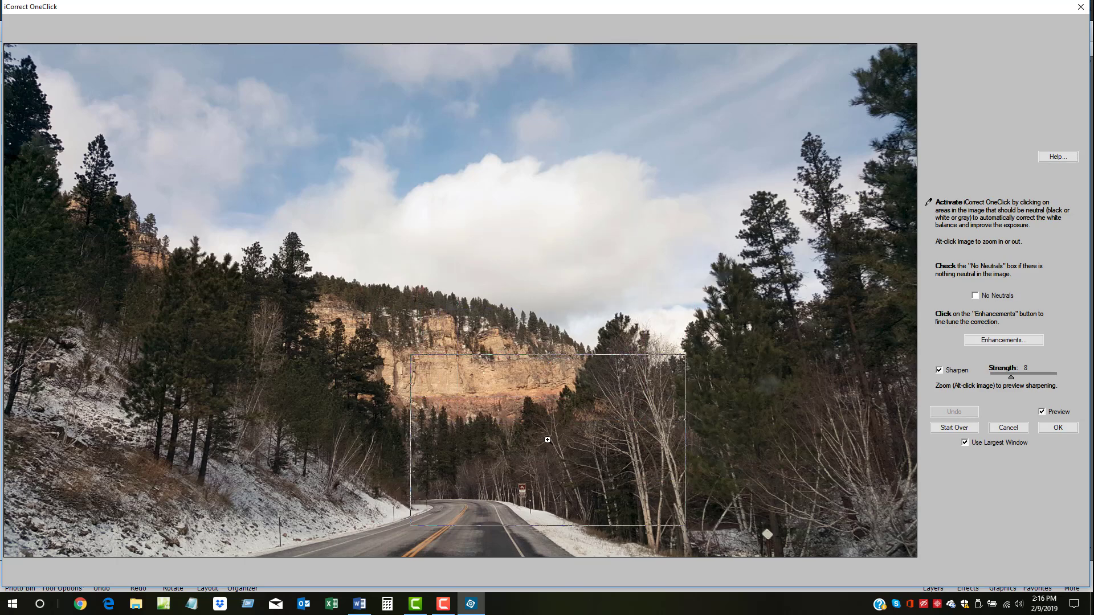
pyautogui.keyDown('alt'); pyautogui.click(545, 457); pyautogui.keyUp('alt')
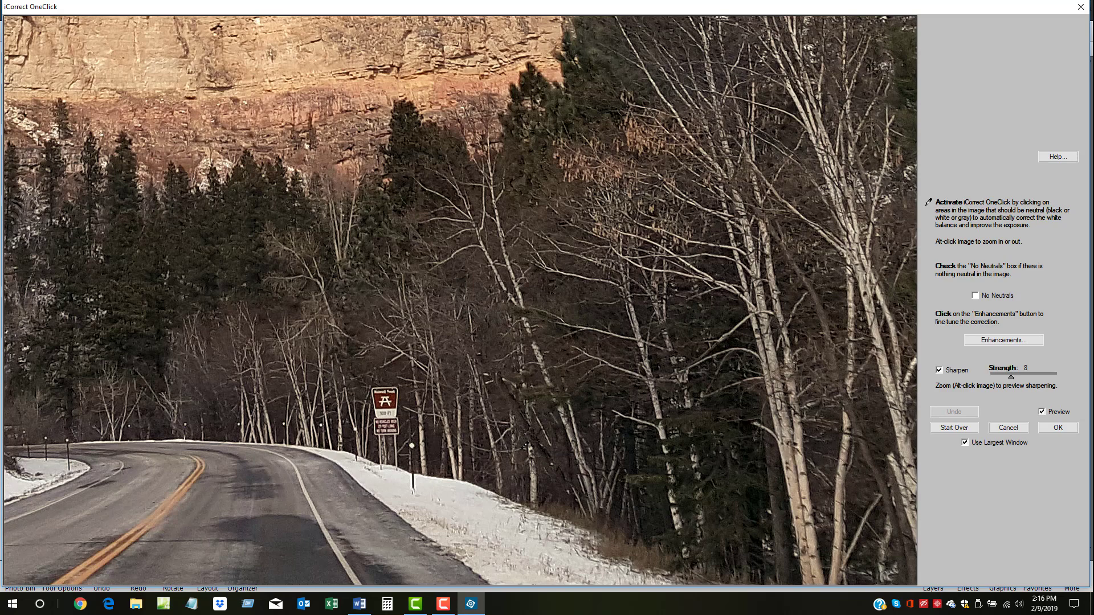
pyautogui.keyDown('alt'); pyautogui.click(525, 447); pyautogui.keyUp('alt')
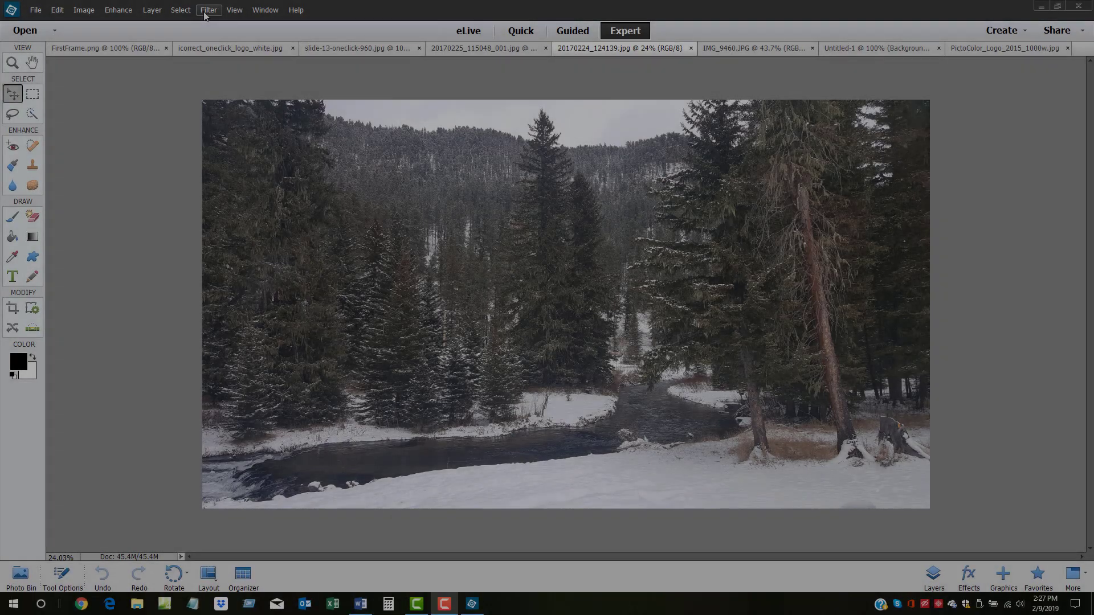
# Open the snowy forest photo in iCorrect OneClick 2.0 and set a neutral point on the snow.
pyautogui.click(209, 10)
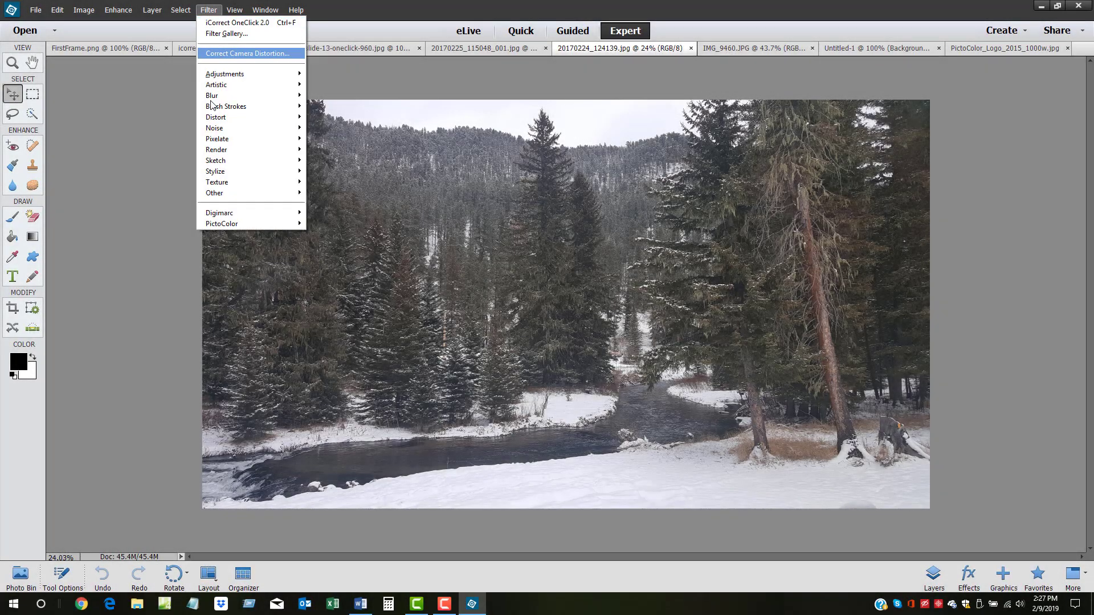
pyautogui.moveTo(222, 224)
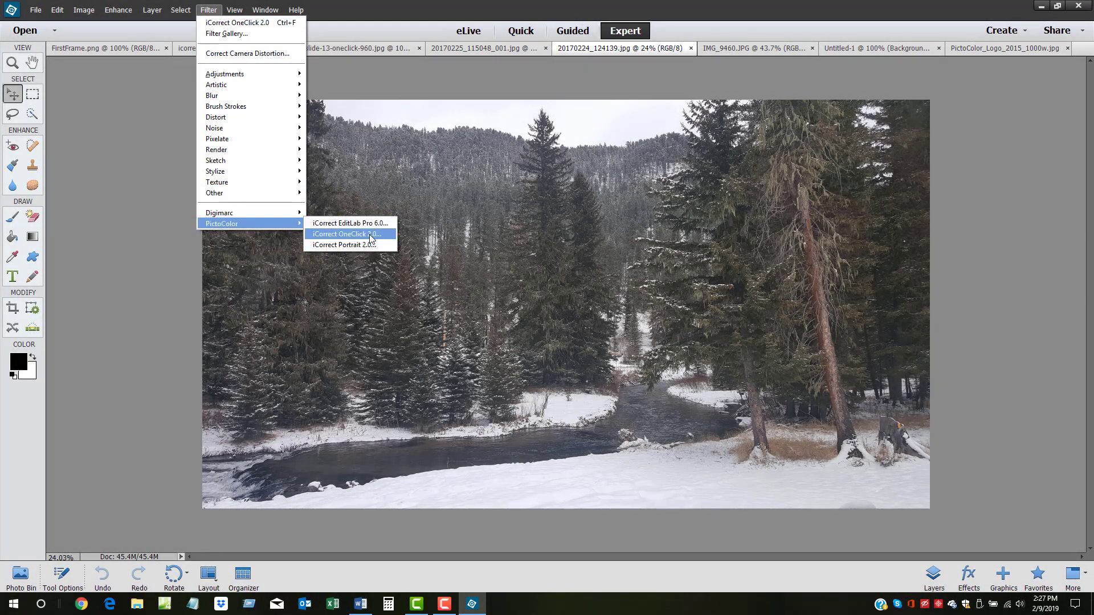
pyautogui.click(369, 234)
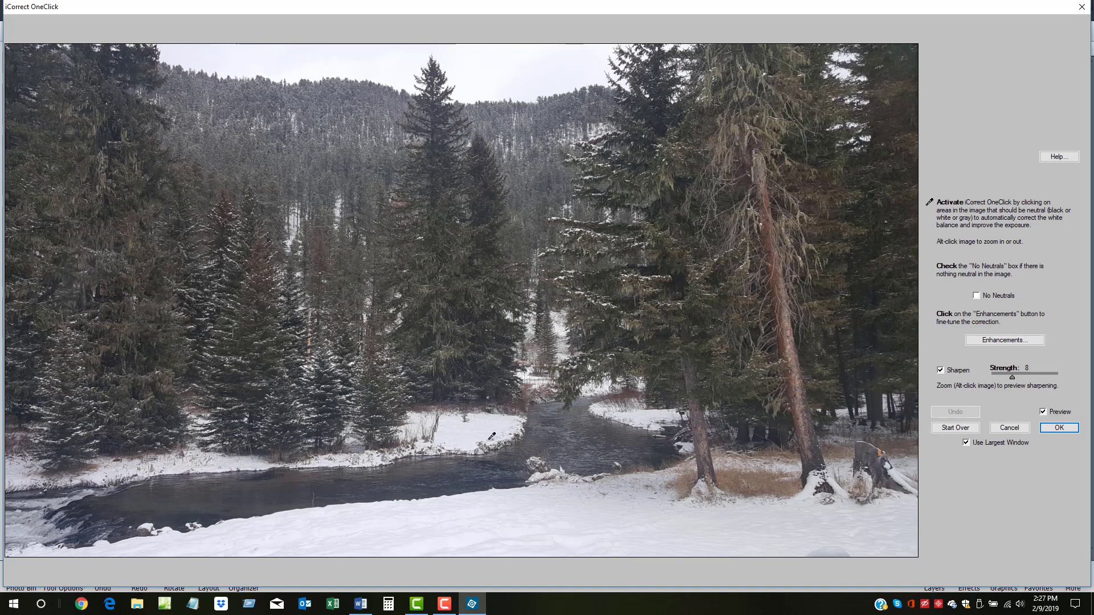
pyautogui.click(502, 514)
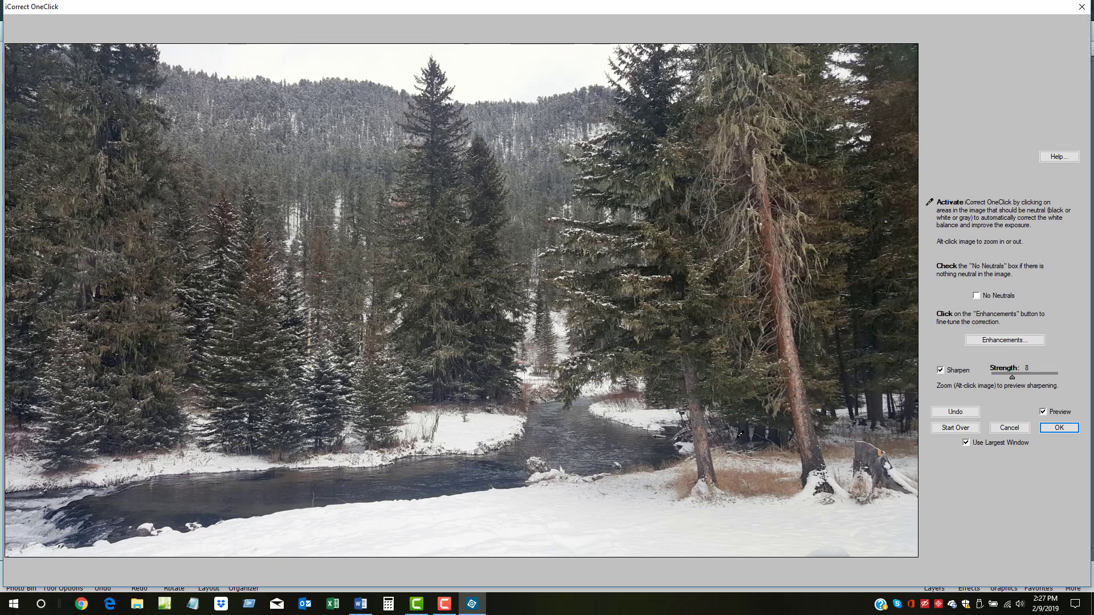
# Try Temperature and Tint then reset them, and raise Brightness to +22 and Shadows to +7.
pyautogui.click(988, 340)
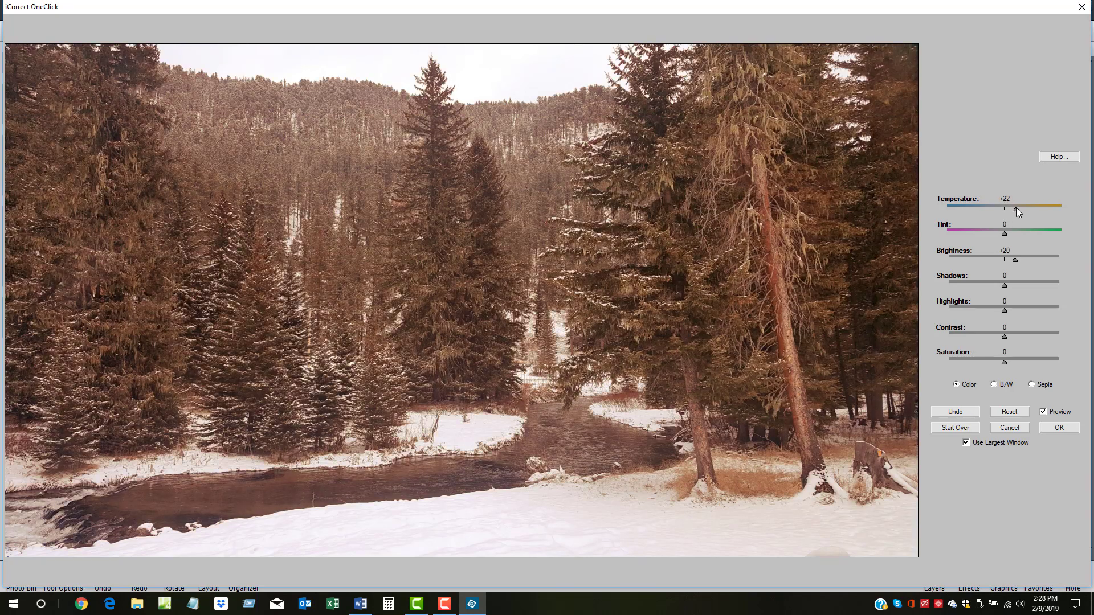
pyautogui.moveTo(1016, 207); pyautogui.dragTo(992, 234)
pyautogui.click(1011, 232)
pyautogui.click(999, 415)
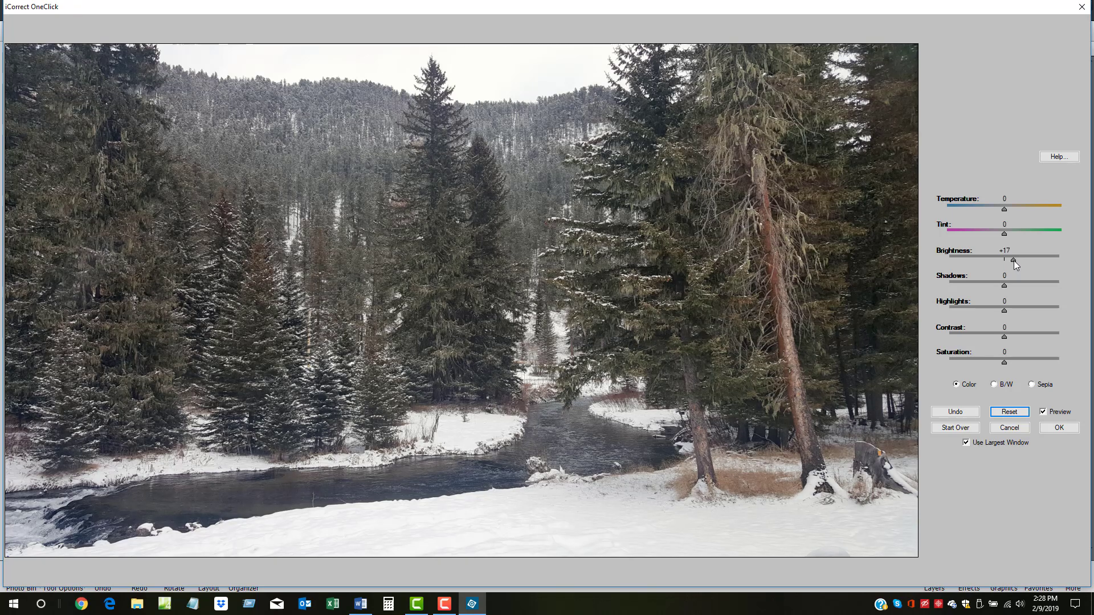
pyautogui.moveTo(1013, 261); pyautogui.dragTo(1017, 261)
pyautogui.moveTo(1004, 286); pyautogui.dragTo(1010, 333)
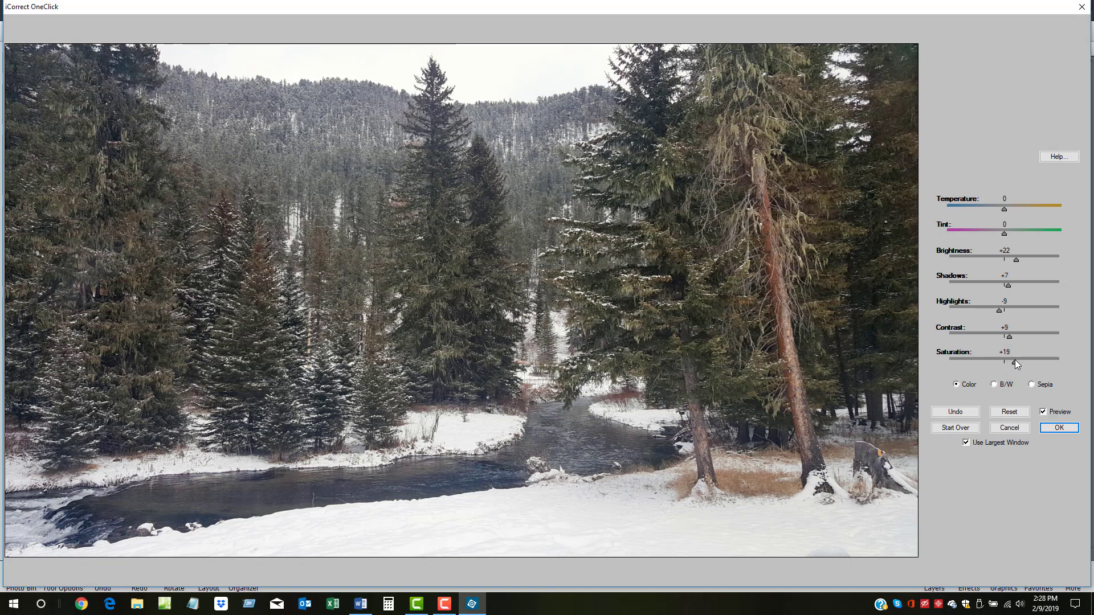
# Compare with the original, preview B/W and Sepia, return to Color, and apply the corrections.
pyautogui.click(1044, 411)
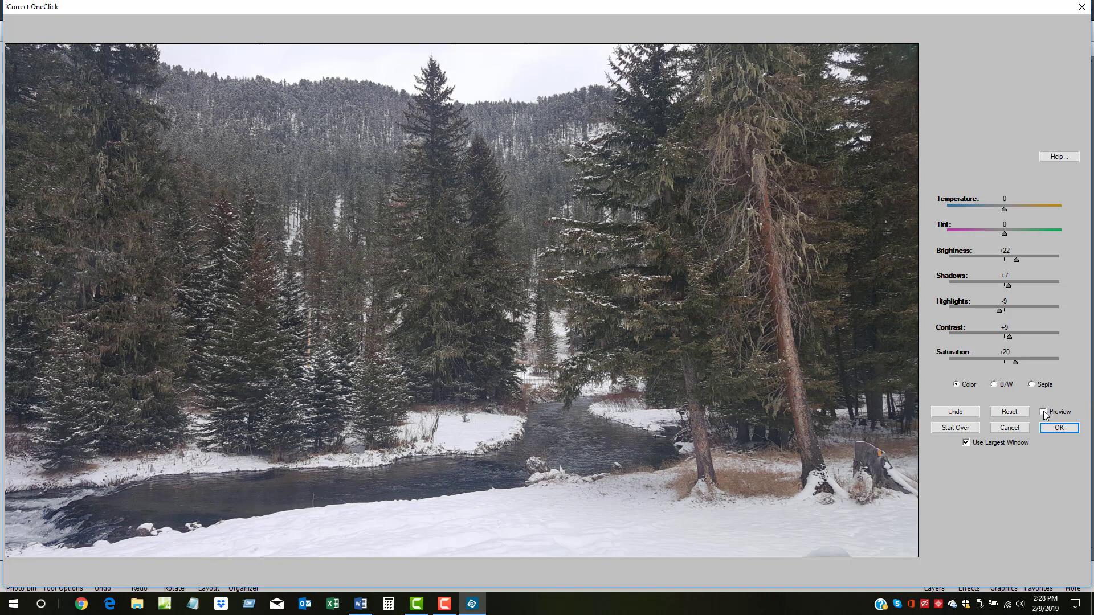
pyautogui.click(1044, 411)
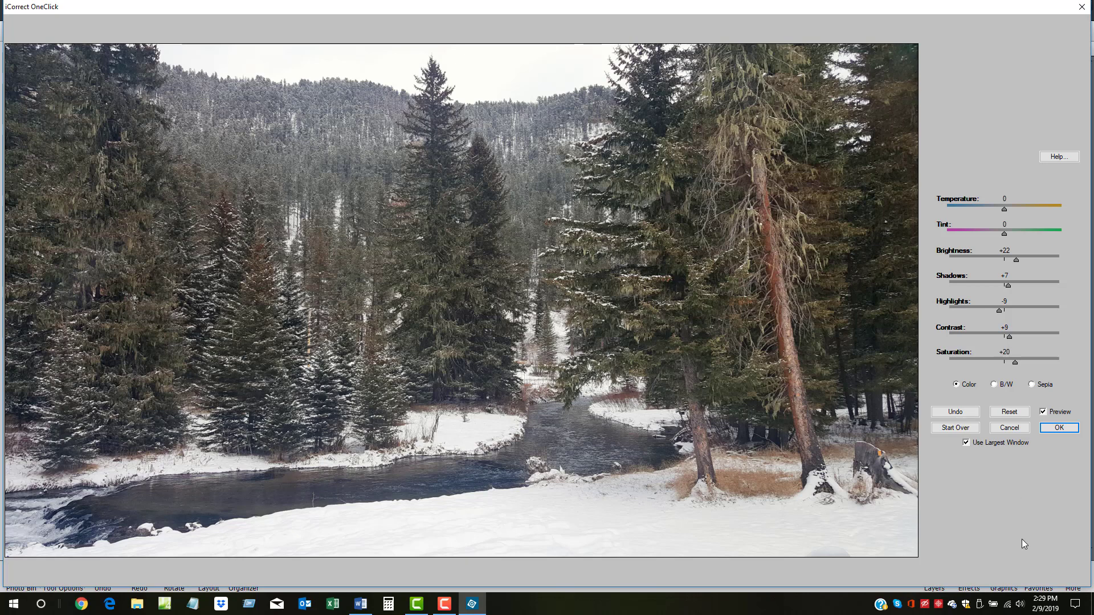
pyautogui.click(995, 384)
pyautogui.click(1031, 385)
pyautogui.click(958, 385)
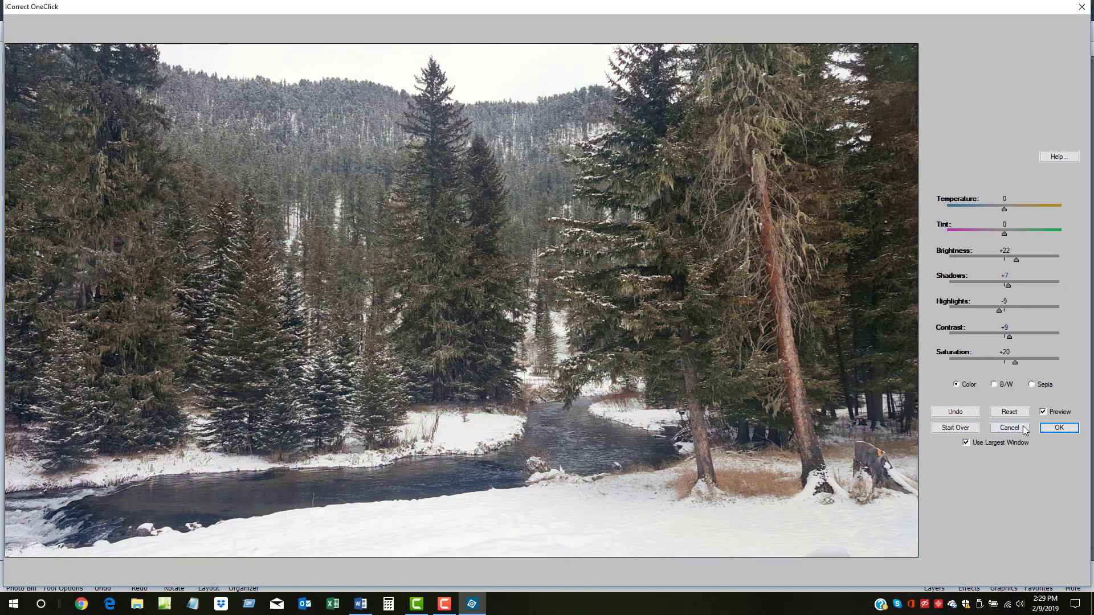
pyautogui.click(1058, 429)
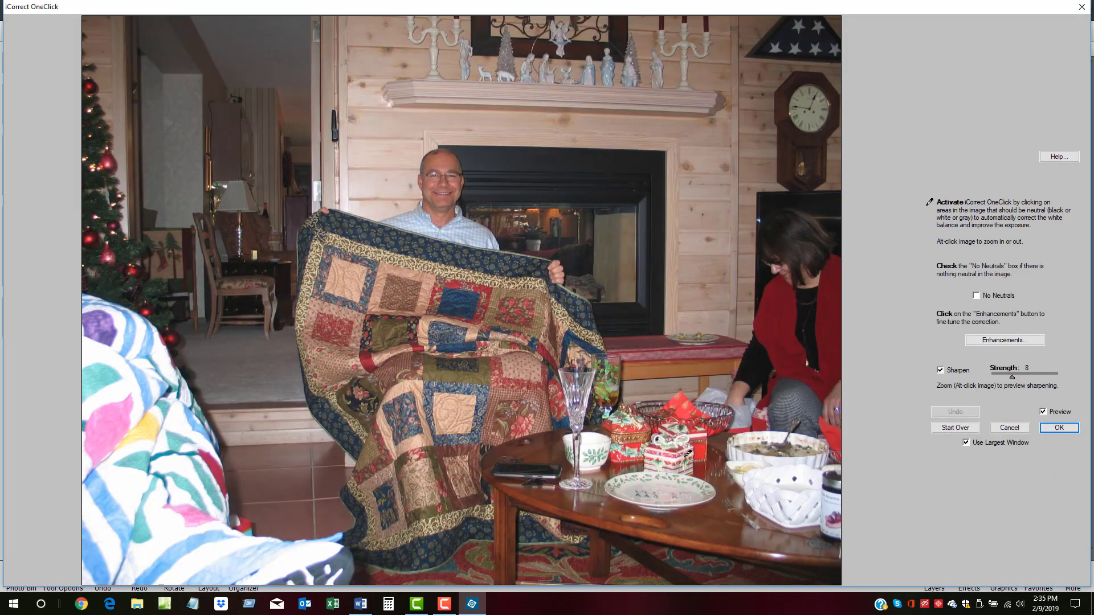
# Set the white bowl as the neutral point and zoom in on the mantel and back out.
pyautogui.click(750, 456)
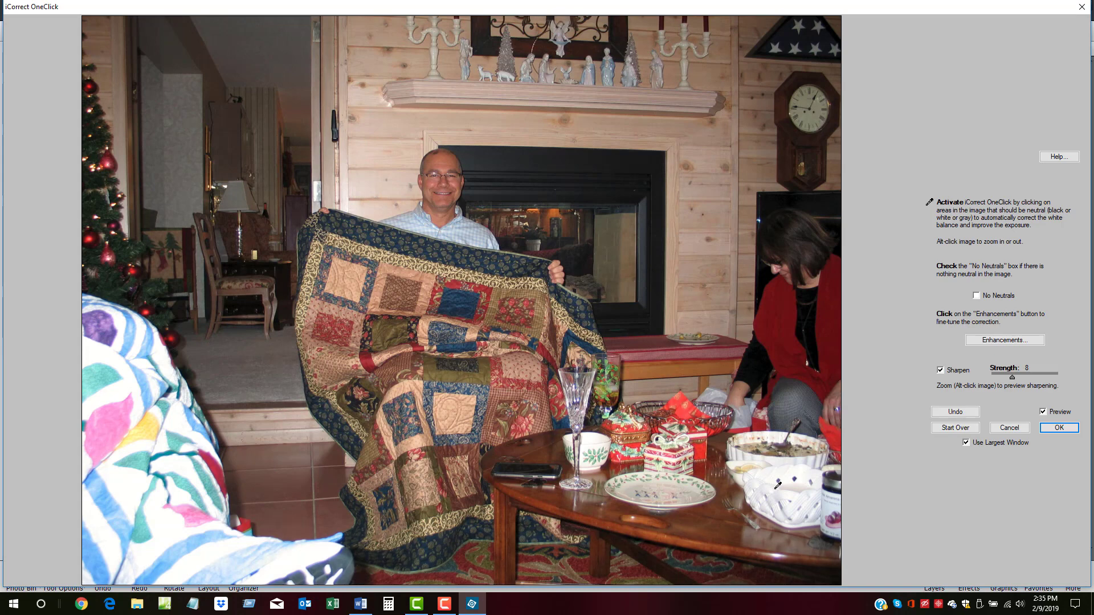
pyautogui.press('alt')
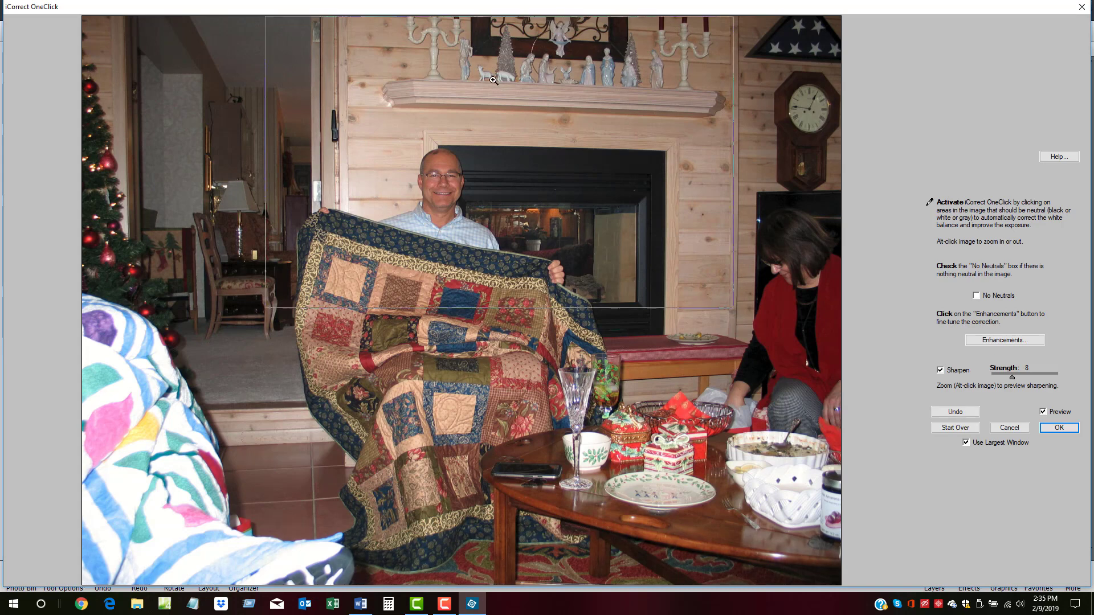
pyautogui.keyDown('alt'); pyautogui.click(505, 86); pyautogui.keyUp('alt')
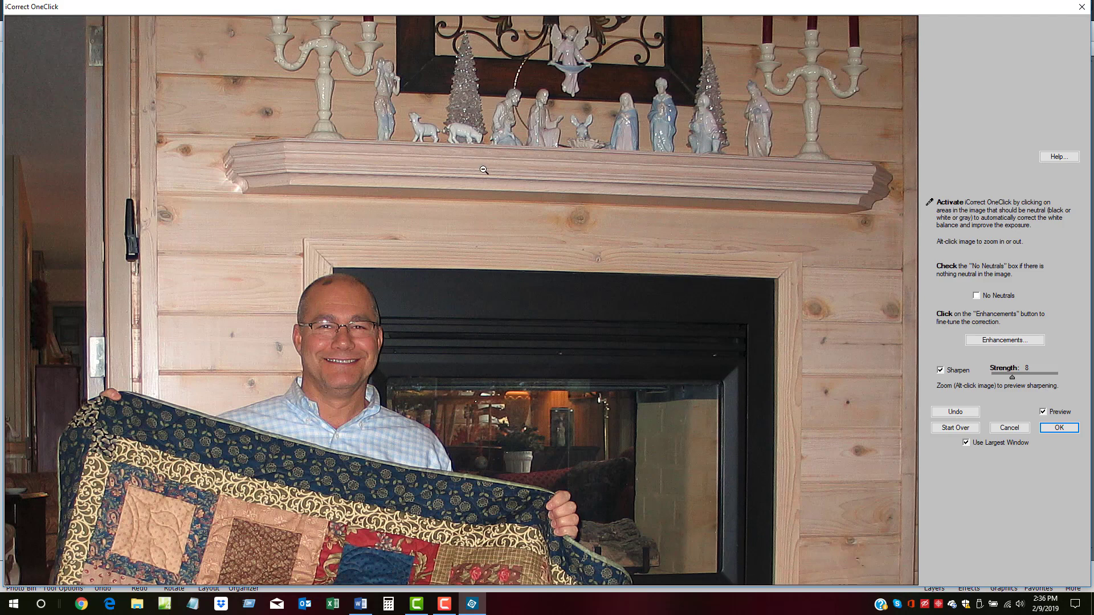
pyautogui.press('alt')
pyautogui.keyDown('alt'); pyautogui.click(535, 241); pyautogui.keyUp('alt')
# Set Brightness +1, Contrast +7 and Saturation −7, comparing against the original.
pyautogui.click(1008, 341)
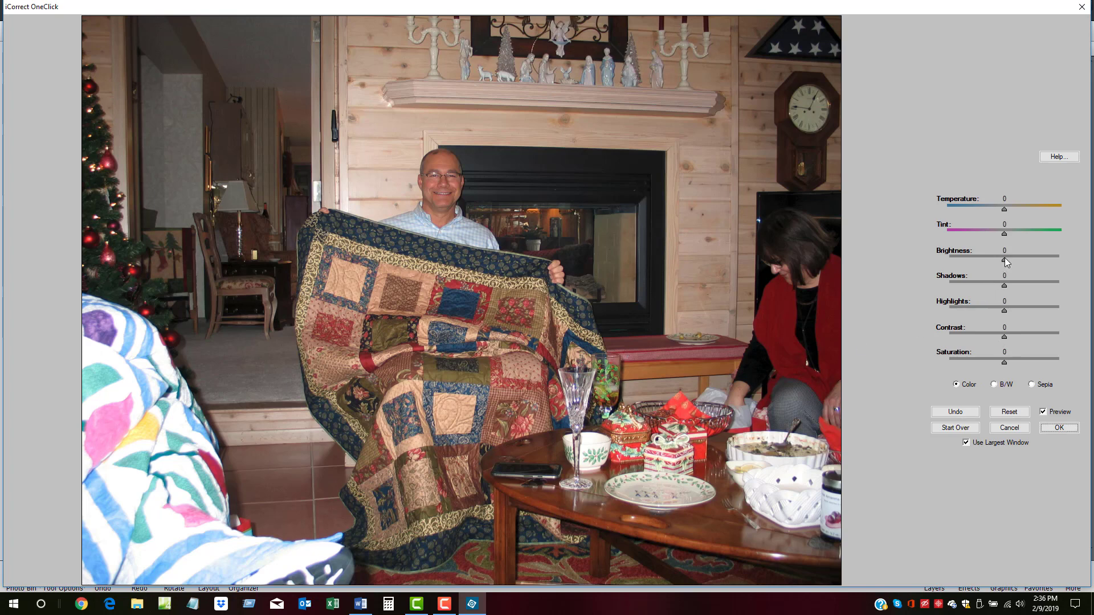
pyautogui.moveTo(1007, 260); pyautogui.dragTo(1004, 261)
pyautogui.moveTo(1004, 337); pyautogui.dragTo(1001, 365)
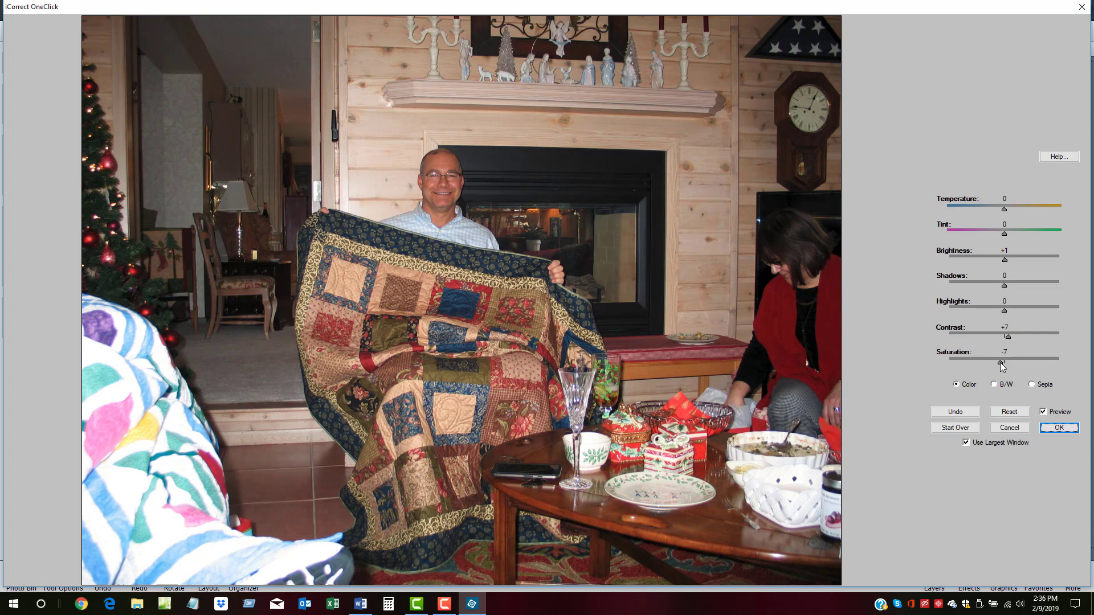
pyautogui.click(1044, 415)
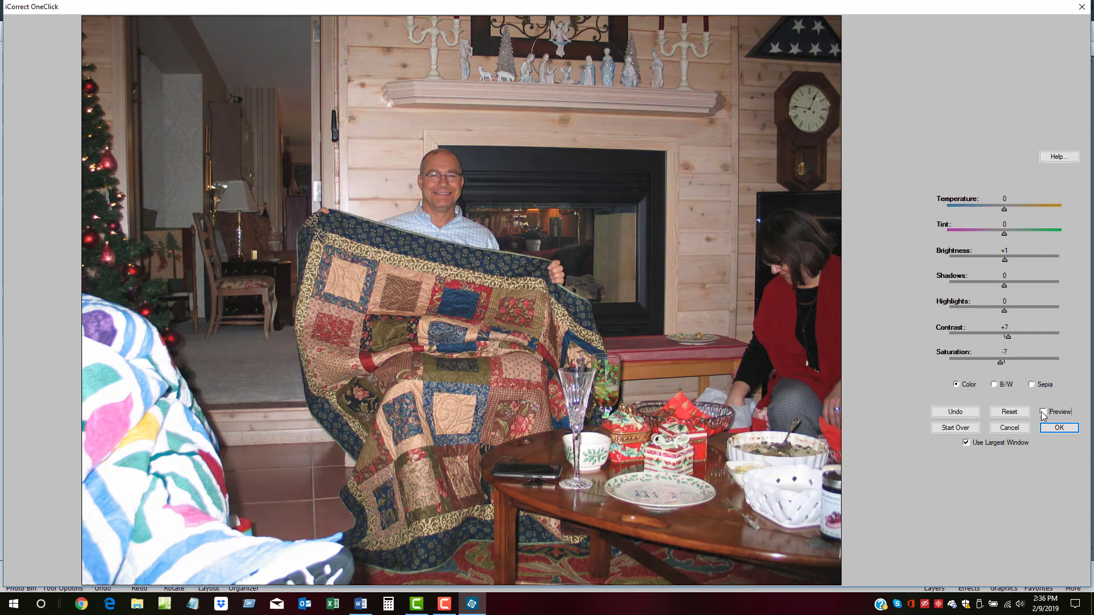
pyautogui.click(1044, 414)
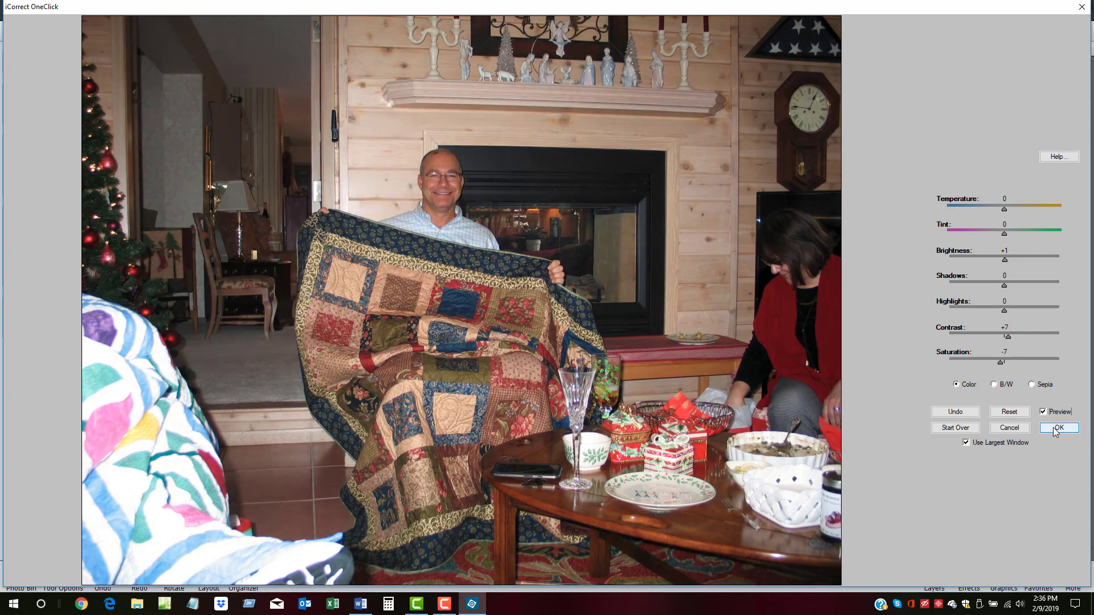
# Apply the quilt photo corrections and switch to the PictoColor_Logo_2015_1000w.jpg image.
pyautogui.click(1055, 431)
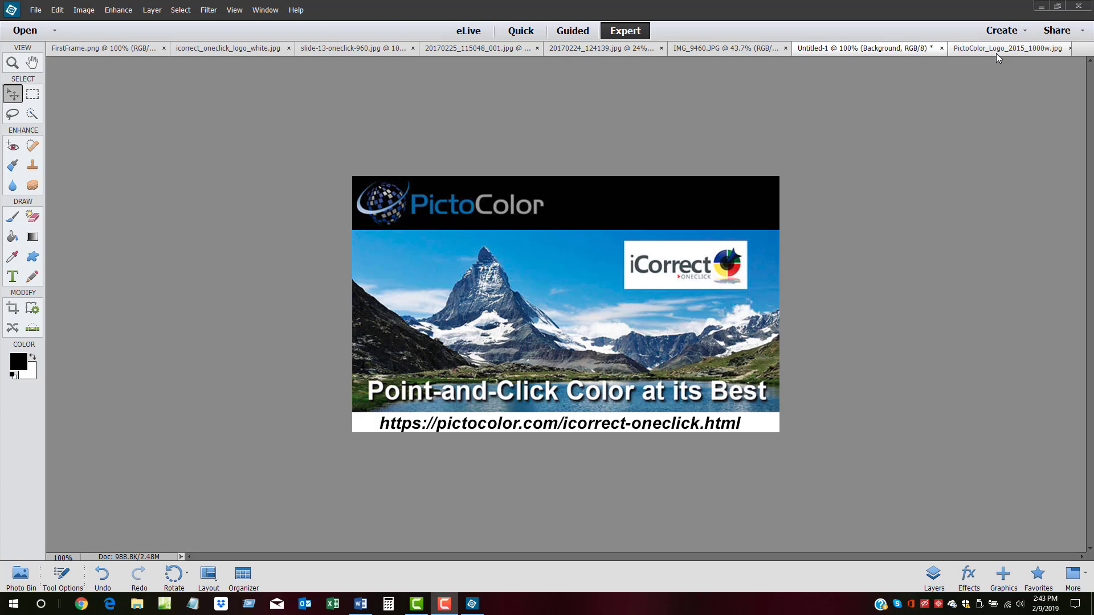
pyautogui.click(995, 48)
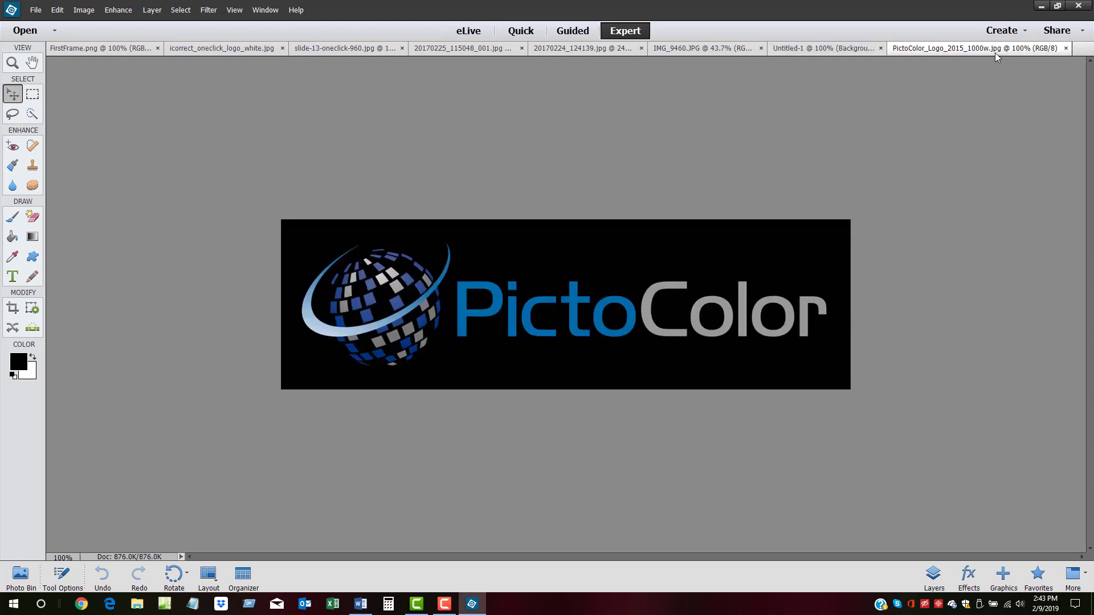